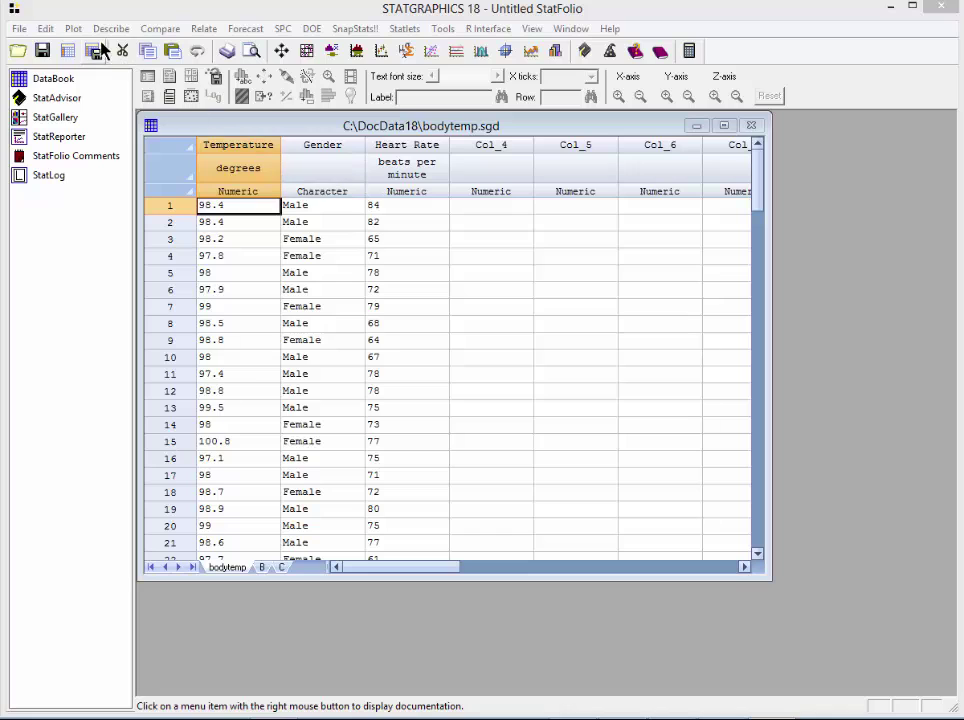
Start a Multiple Samples diamond plot from Exploratory Plots, keeping the Data and Code Columns input
{"action": "left_click", "coordinate": [73, 28]}
{"action": "mouse_move", "coordinate": [113, 64]}
{"action": "mouse_move", "coordinate": [280, 95]}
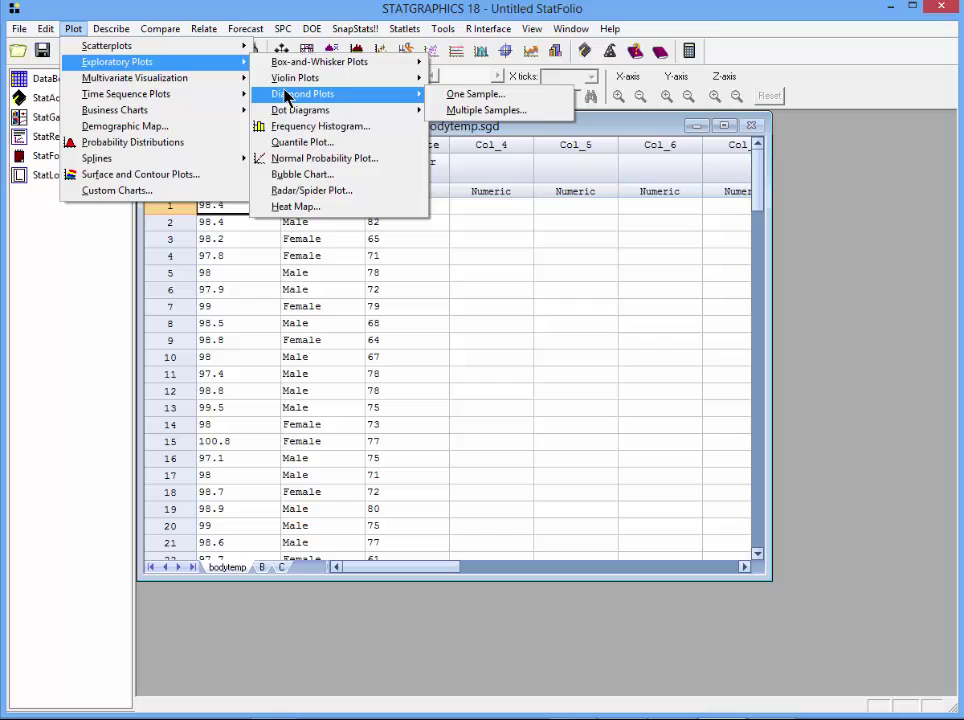
{"action": "left_click", "coordinate": [462, 111]}
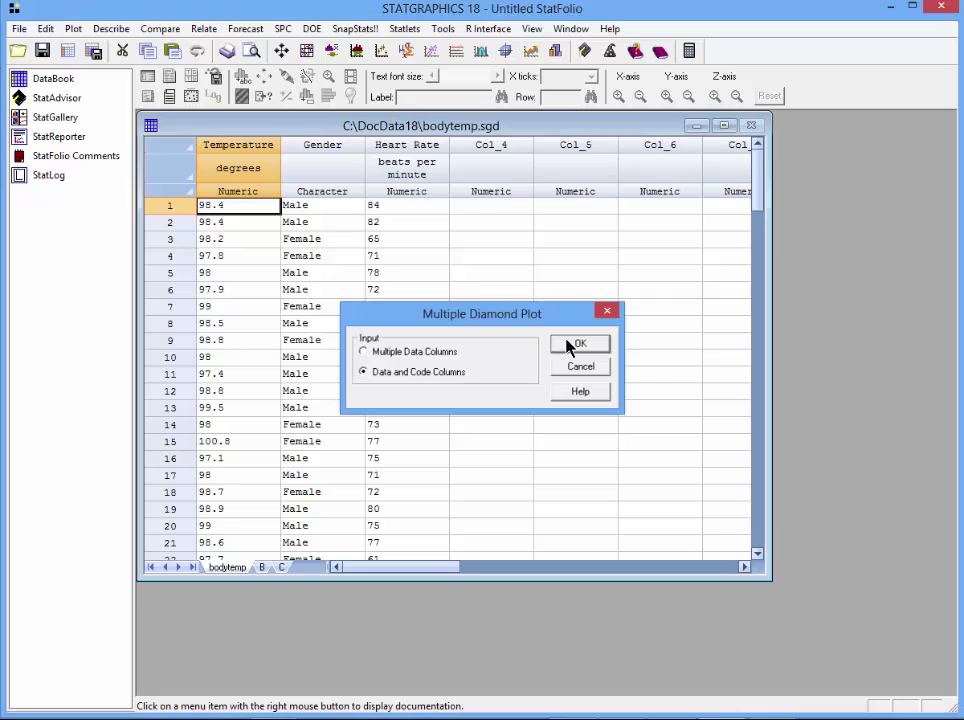
Plot Heart Rate as the data with Gender as level codes in a multiple diamond plot
{"action": "left_click", "coordinate": [578, 344]}
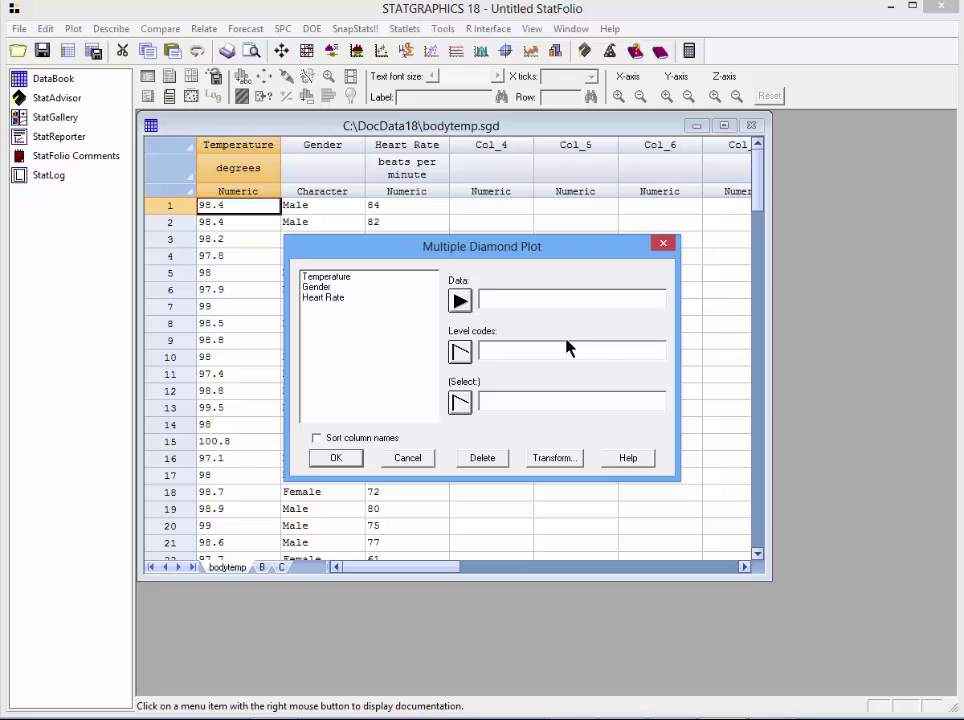
{"action": "left_click", "coordinate": [339, 298]}
{"action": "left_click", "coordinate": [459, 302]}
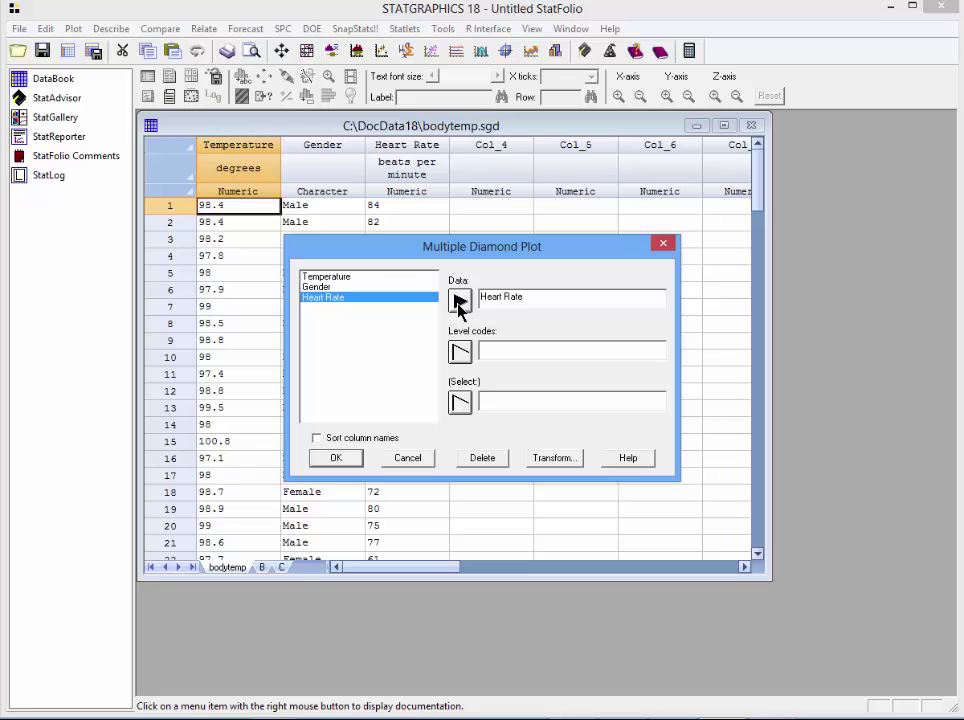
{"action": "left_click", "coordinate": [326, 287]}
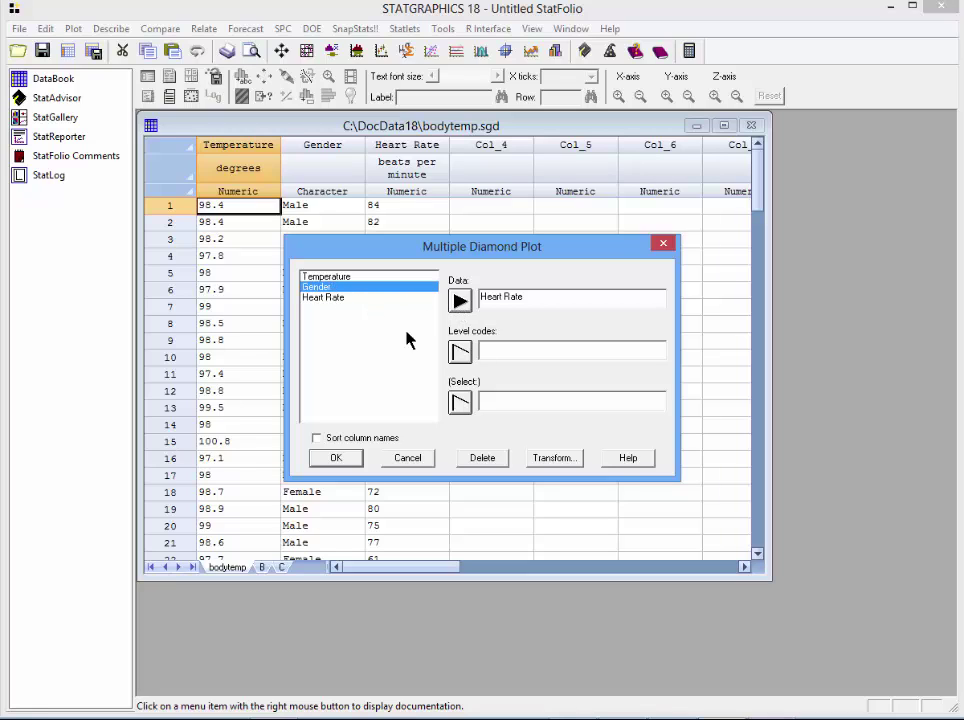
{"action": "left_click", "coordinate": [458, 354]}
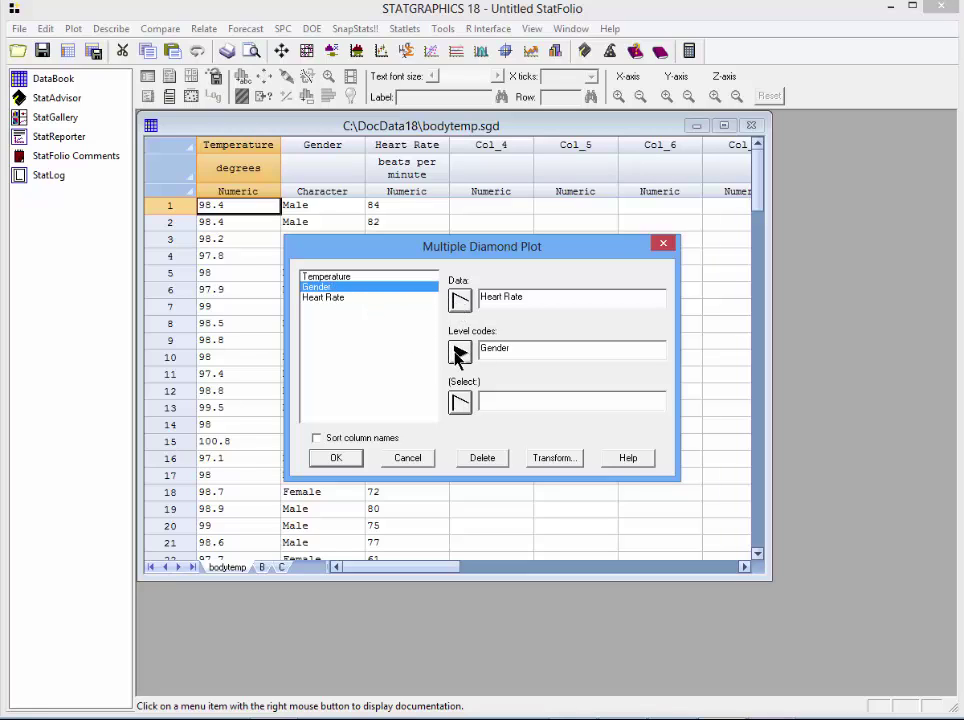
{"action": "left_click", "coordinate": [342, 460]}
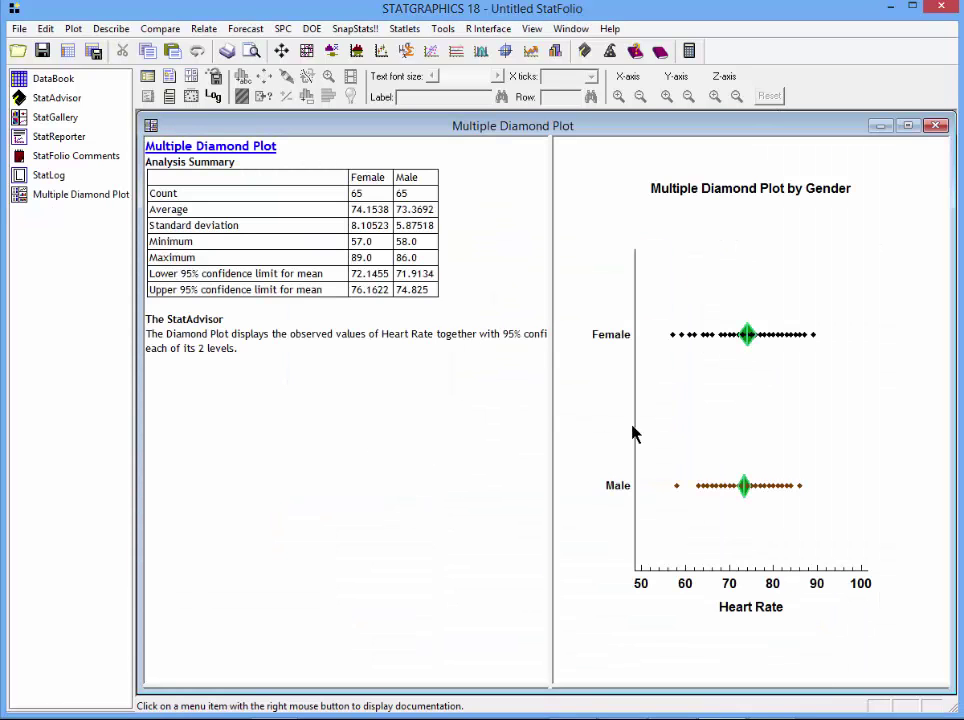
Maximize the diamond plot pane and bring up Edit > Preferences
{"action": "double_click", "coordinate": [678, 418]}
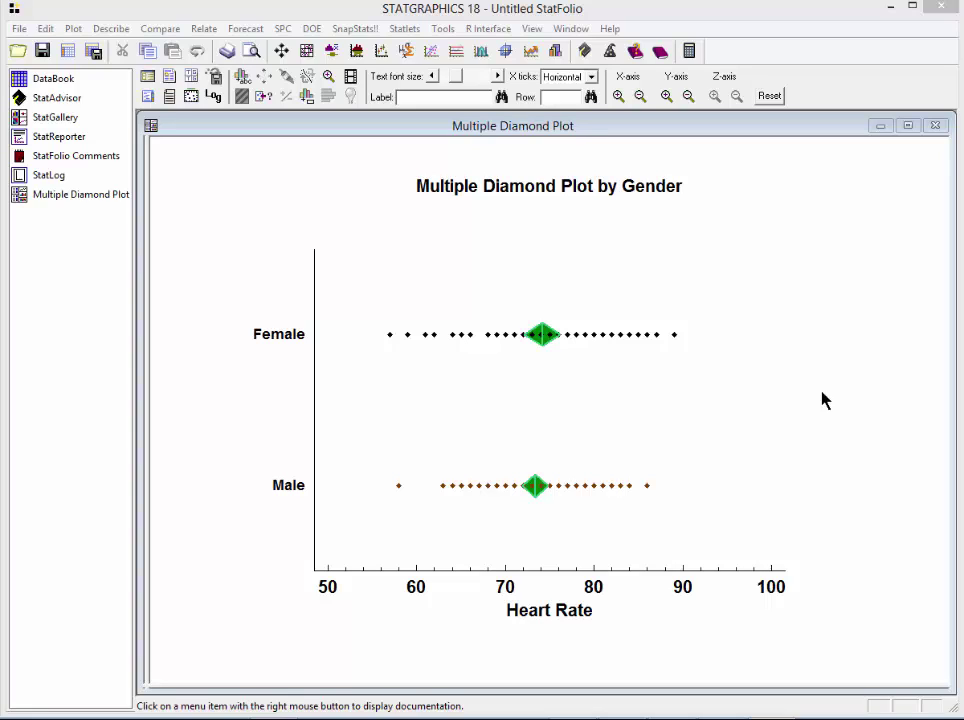
{"action": "left_click", "coordinate": [46, 30]}
{"action": "left_click", "coordinate": [107, 224]}
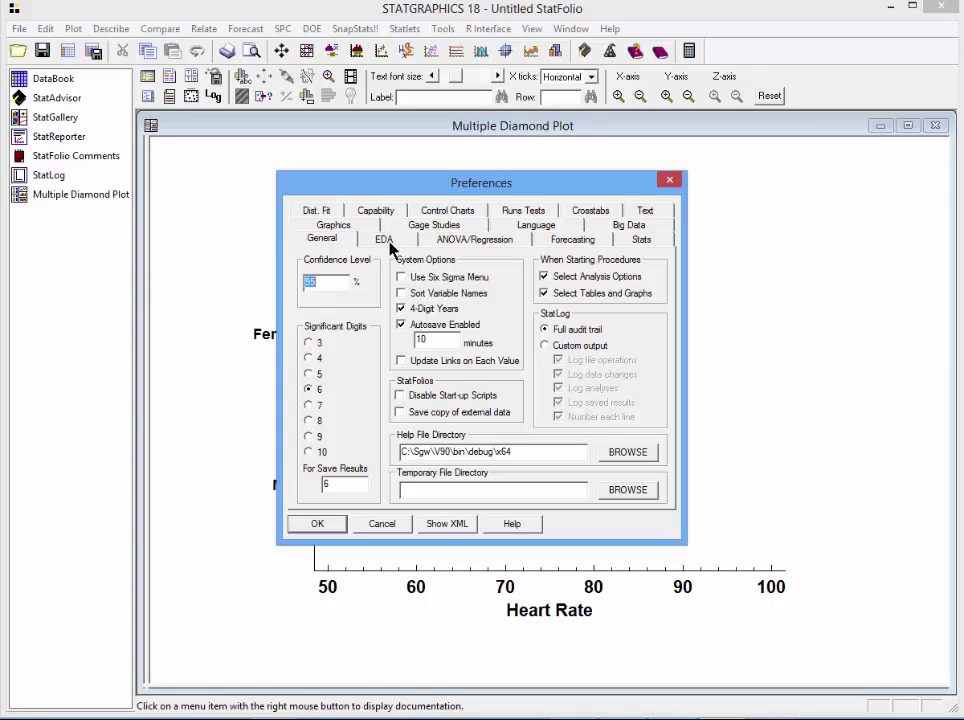
Leave the 95% default confidence level unchanged and cancel the Preferences dialog
{"action": "left_click", "coordinate": [327, 287]}
{"action": "left_click", "coordinate": [385, 528]}
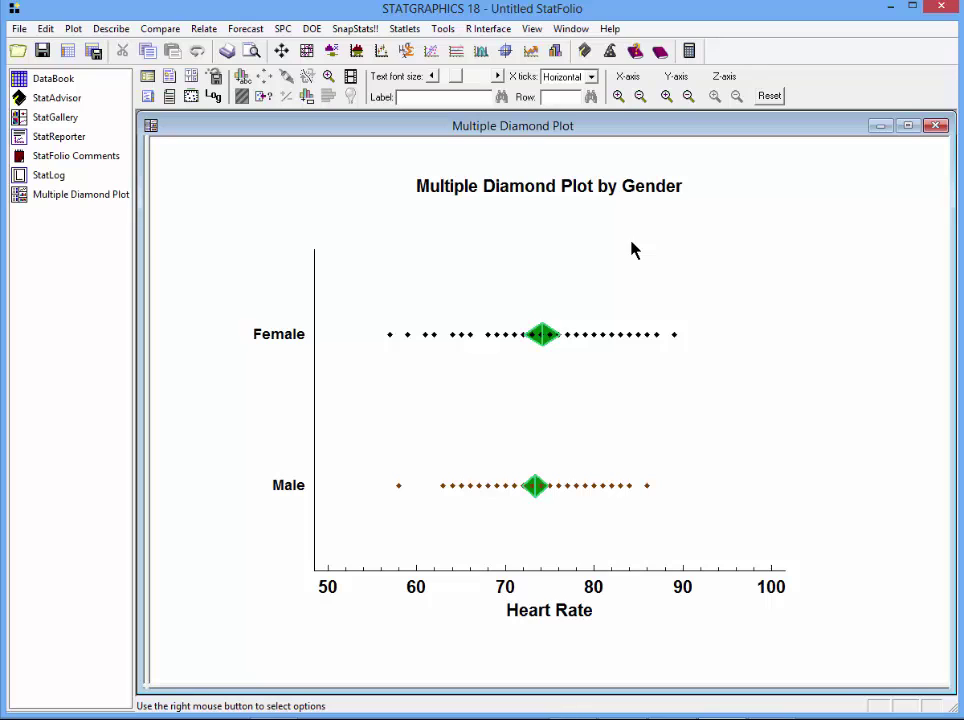
Change the diamond plot's confidence level from 95.0 to 99 in Analysis Options
{"action": "right_click", "coordinate": [631, 249]}
{"action": "left_click", "coordinate": [679, 253]}
{"action": "left_click_drag", "start_coordinate": [361, 393], "coordinate": [339, 392]}
{"action": "type", "text": "99"}
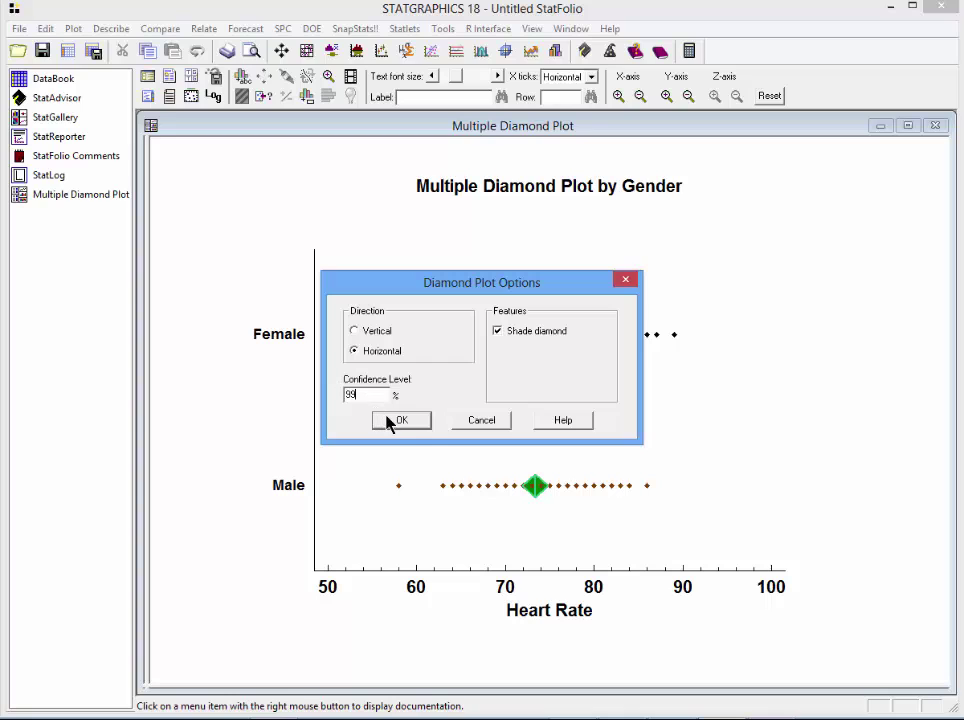
{"action": "left_click", "coordinate": [394, 422]}
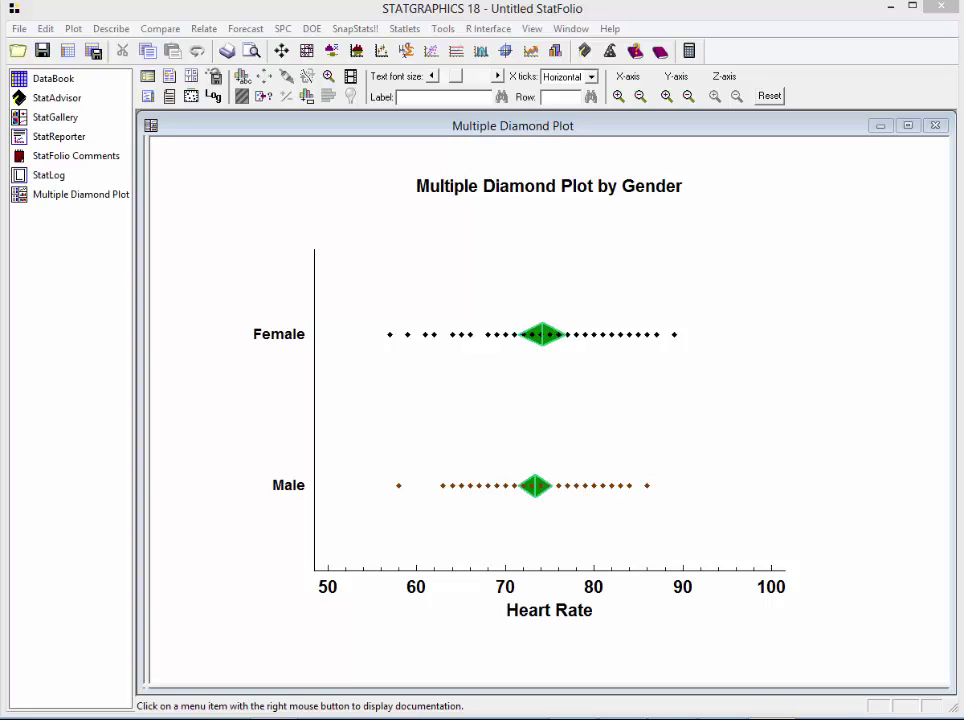
Make a Multiple Samples box-and-whisker plot with Heart Rate as data and Gender as level codes
{"action": "left_click", "coordinate": [69, 31]}
{"action": "mouse_move", "coordinate": [90, 67]}
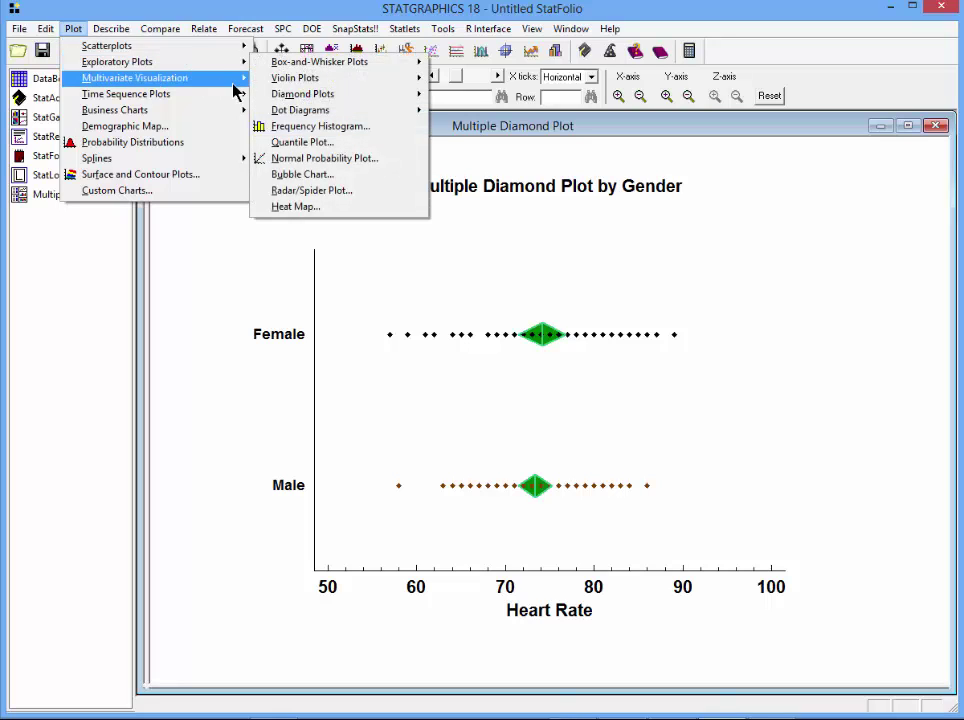
{"action": "mouse_move", "coordinate": [276, 64]}
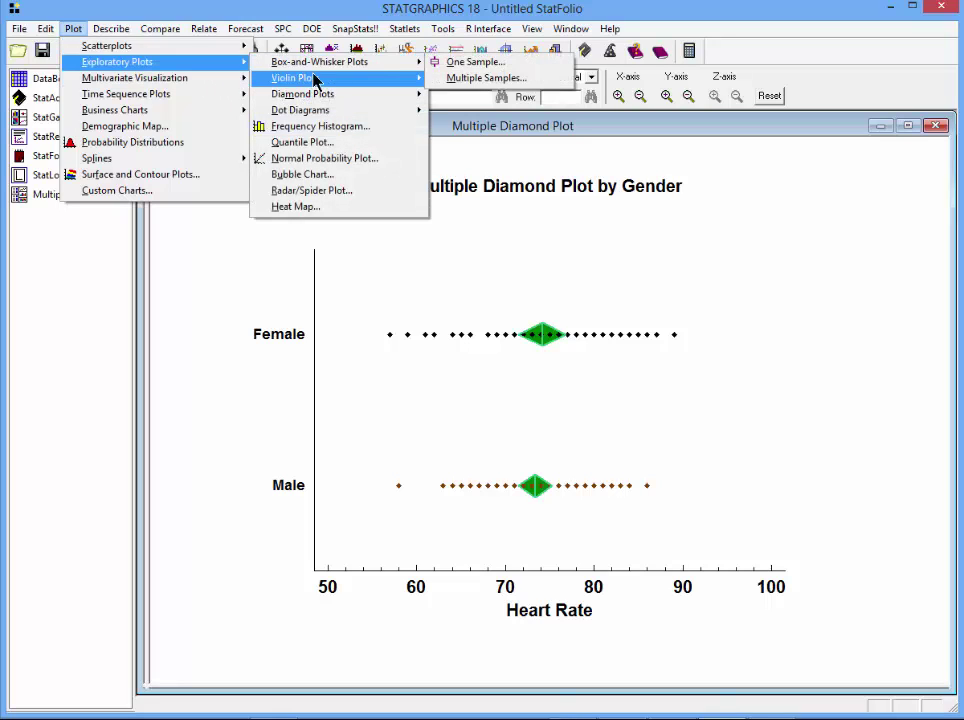
{"action": "left_click", "coordinate": [484, 78]}
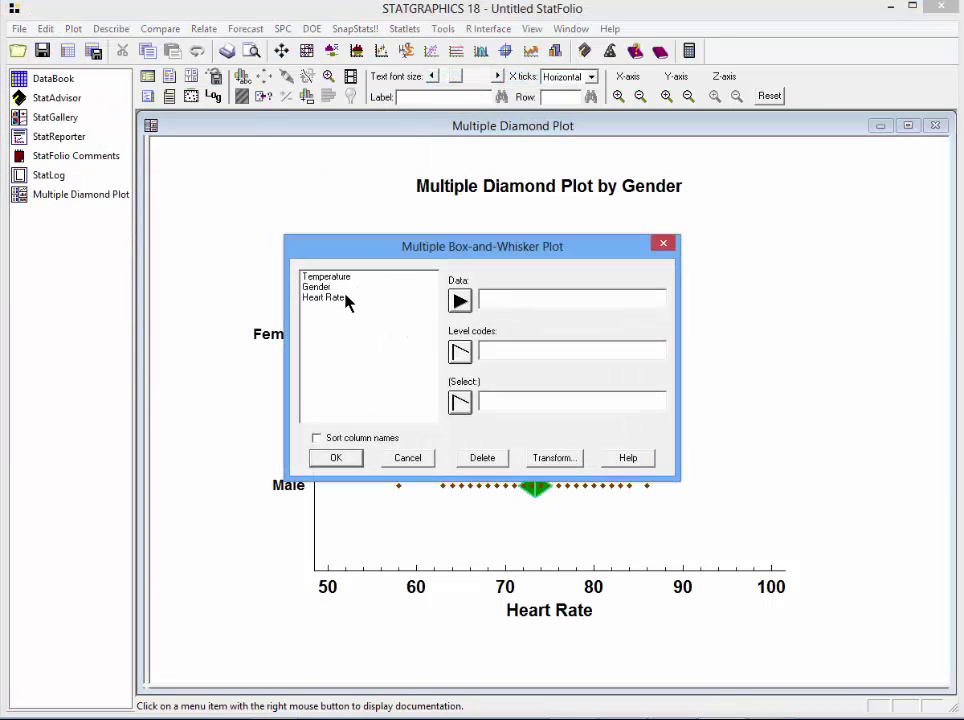
{"action": "left_click", "coordinate": [343, 298]}
{"action": "left_click", "coordinate": [459, 301]}
{"action": "left_click", "coordinate": [340, 287]}
{"action": "left_click", "coordinate": [458, 354]}
{"action": "left_click", "coordinate": [340, 458]}
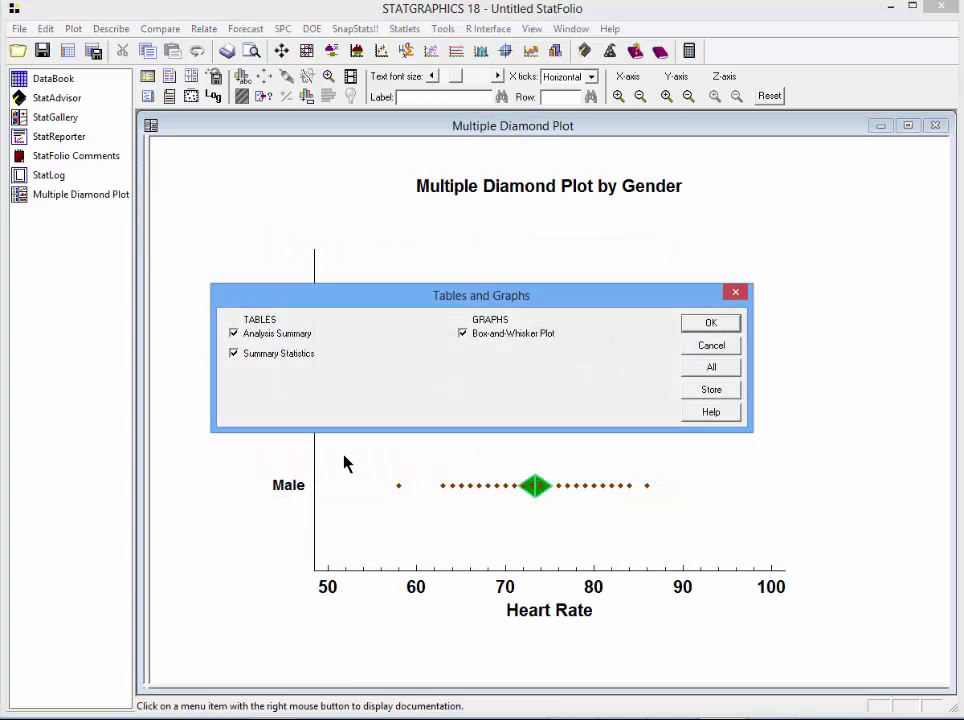
{"action": "left_click", "coordinate": [690, 325]}
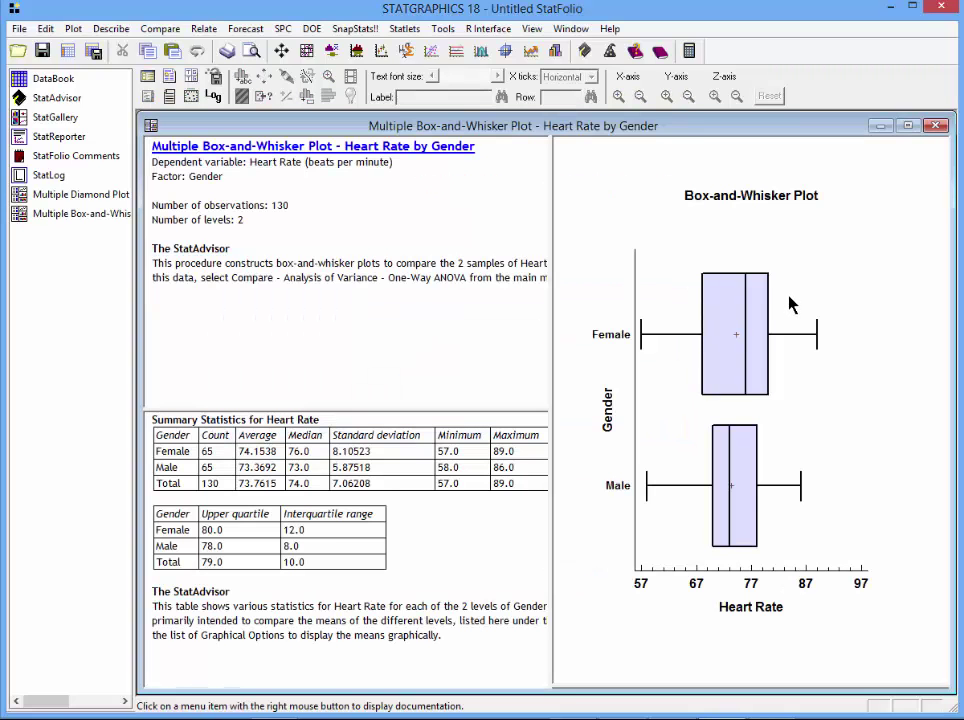
Maximize the box plot and turn on Add diamond in its Pane Options
{"action": "double_click", "coordinate": [789, 305]}
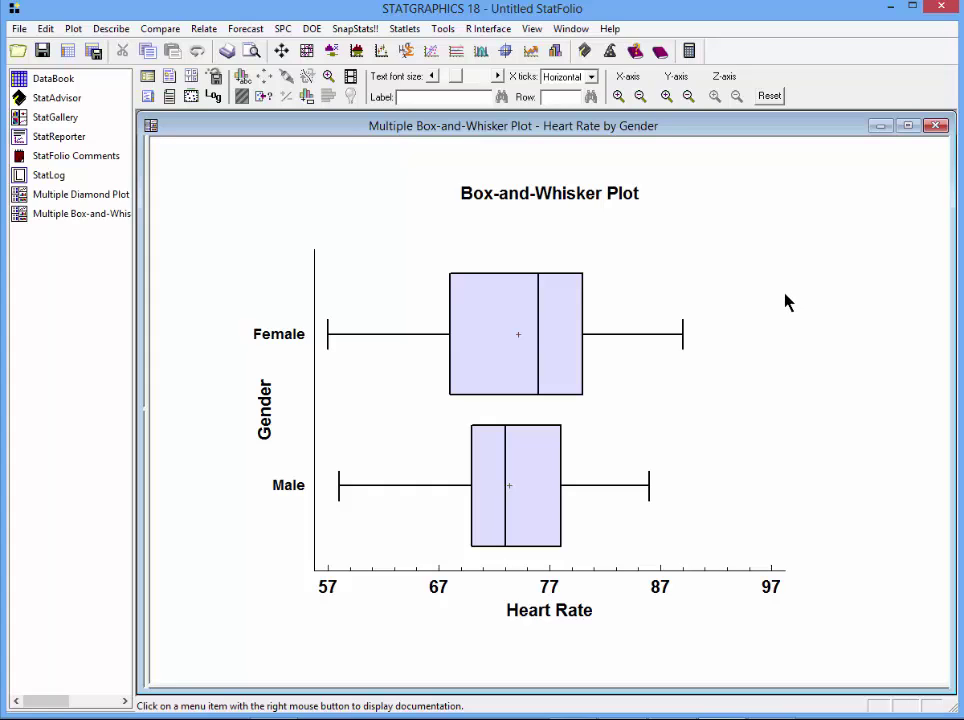
{"action": "right_click", "coordinate": [724, 204]}
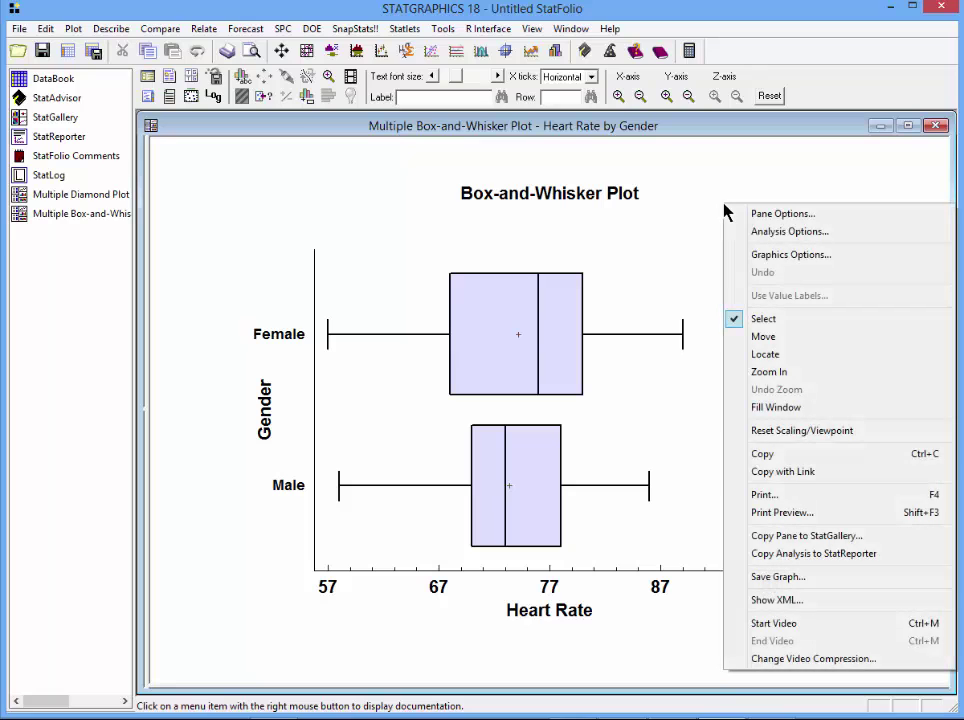
{"action": "left_click", "coordinate": [754, 215]}
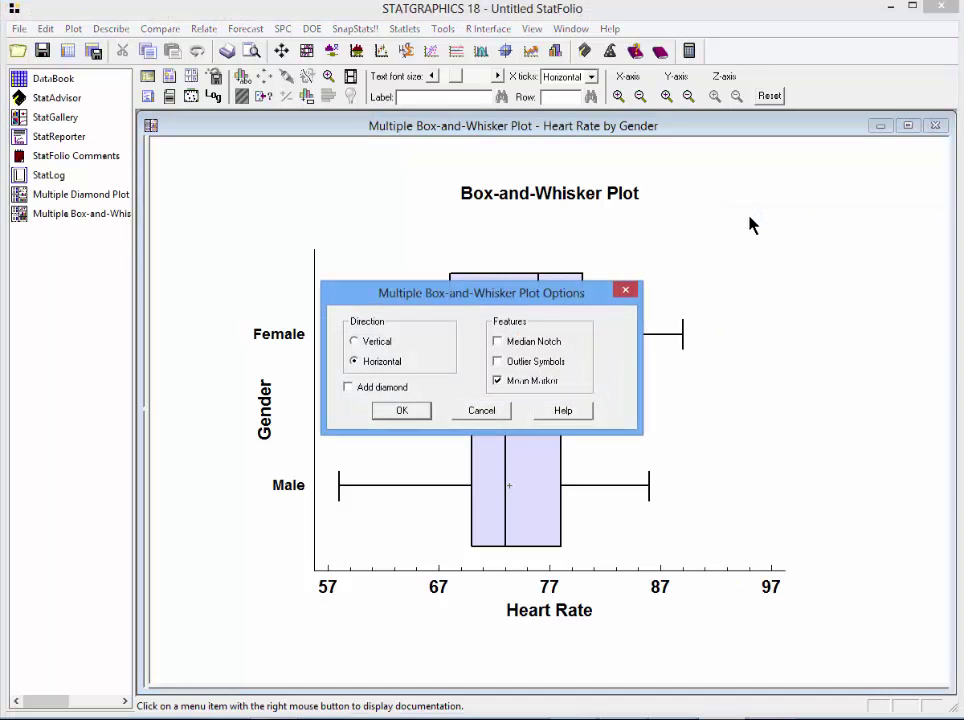
{"action": "left_click", "coordinate": [348, 387]}
{"action": "left_click", "coordinate": [401, 414]}
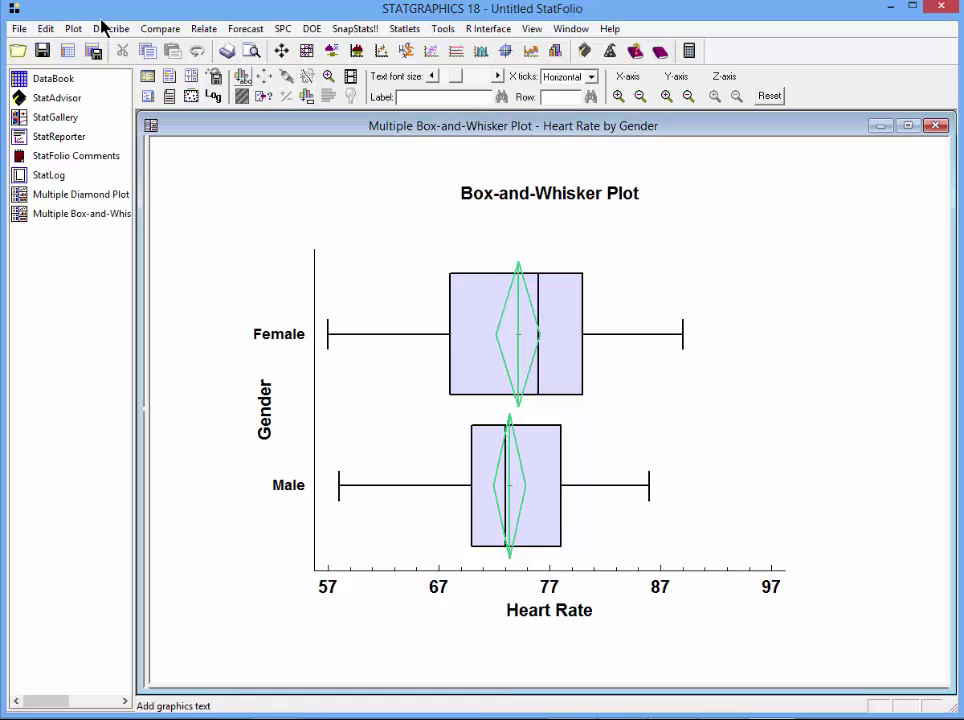
Check Diamond under Boxplots Features on the EDA tab of Preferences and save
{"action": "left_click", "coordinate": [45, 28]}
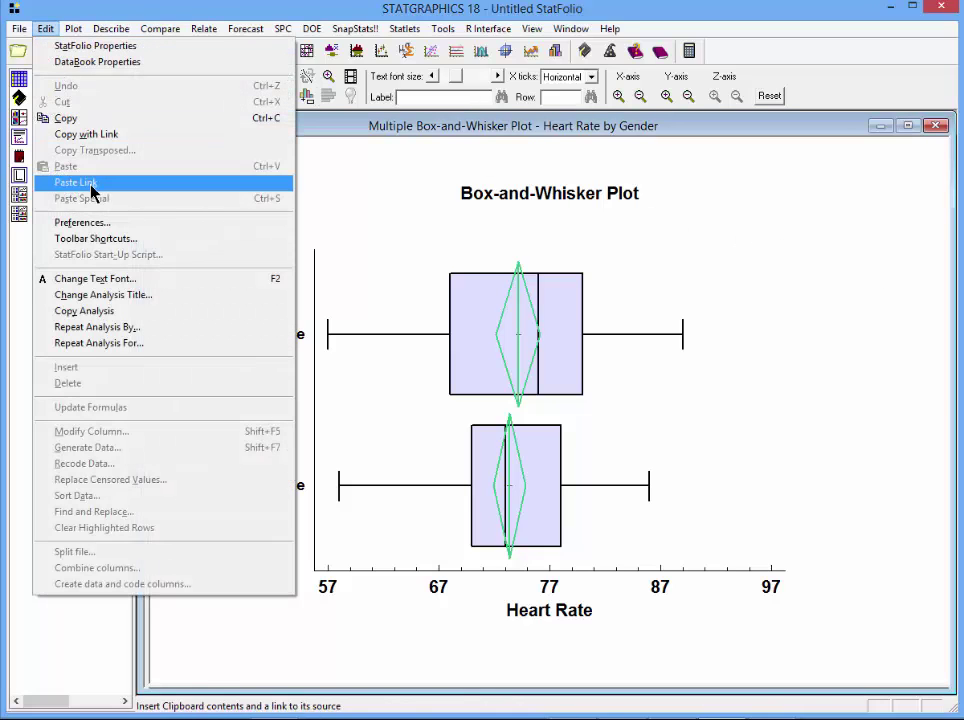
{"action": "left_click", "coordinate": [104, 224]}
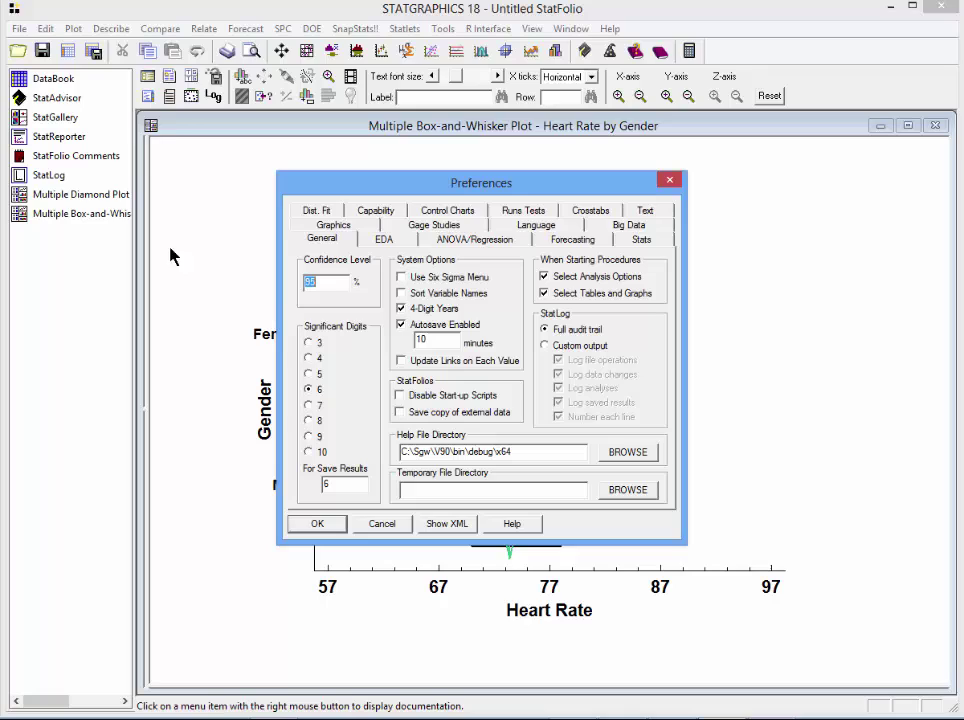
{"action": "left_click", "coordinate": [398, 246]}
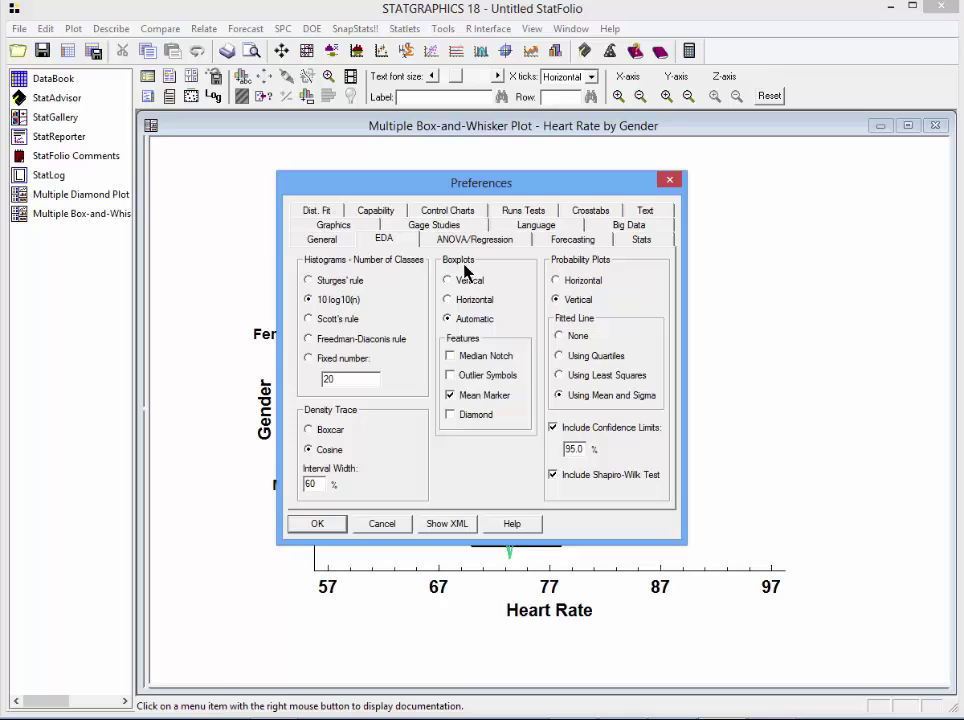
{"action": "left_click", "coordinate": [465, 416]}
{"action": "left_click", "coordinate": [321, 524]}
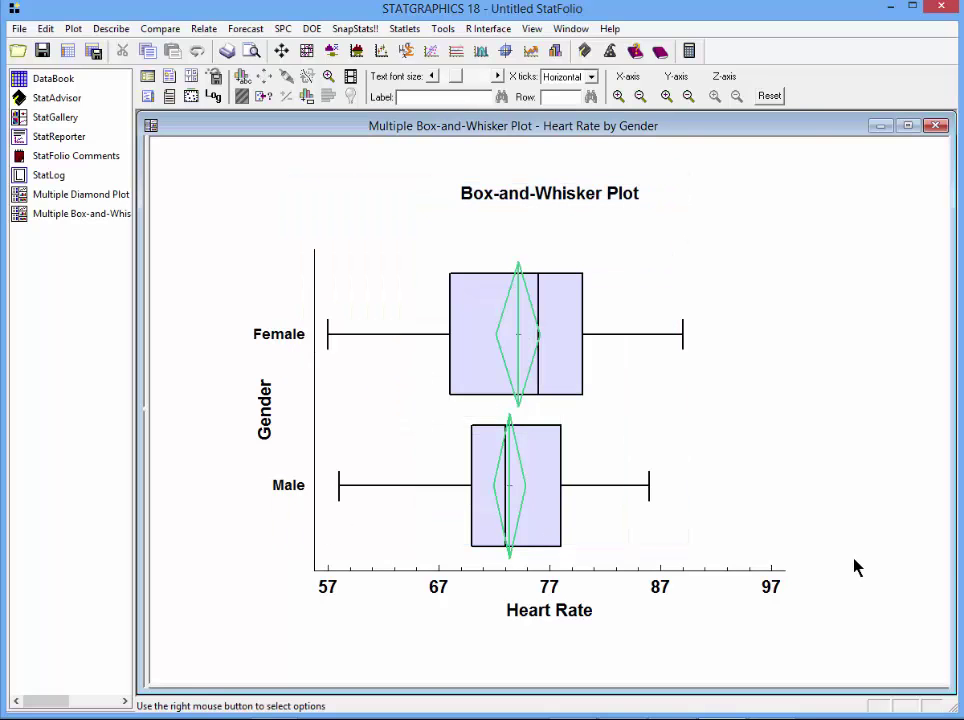